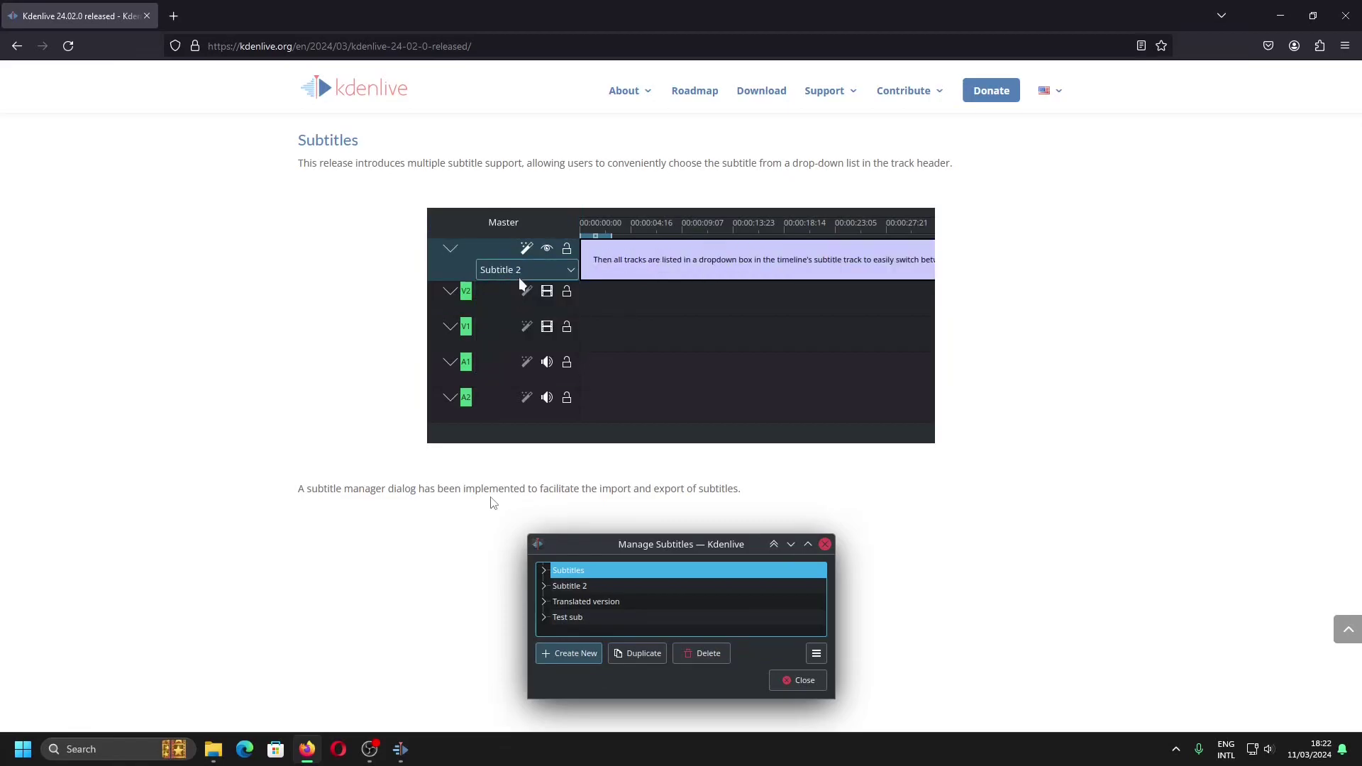
Switch to Kdenlive and generate automatic subtitles for the full project with the Medium model in Indonesian
{"action": "key", "text": "alt+Tab"}
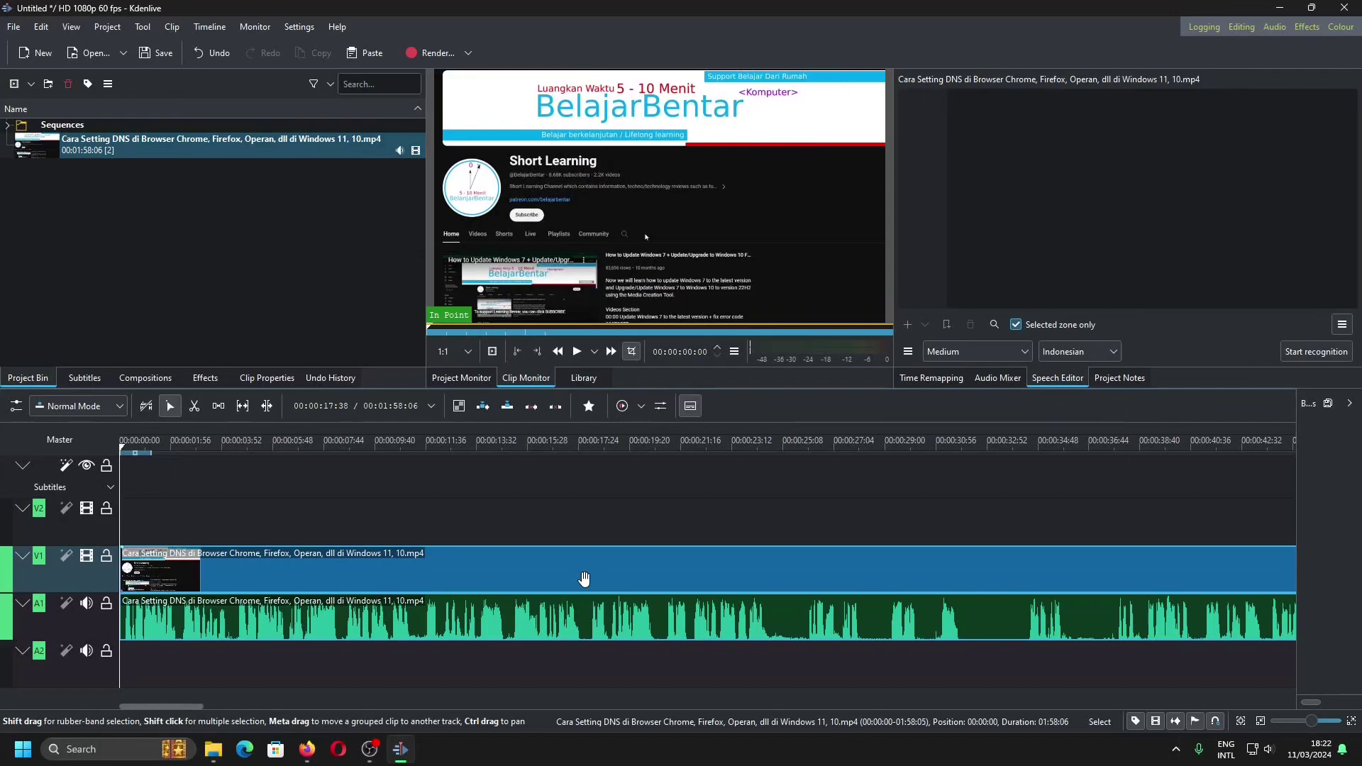
{"action": "left_click", "coordinate": [584, 579]}
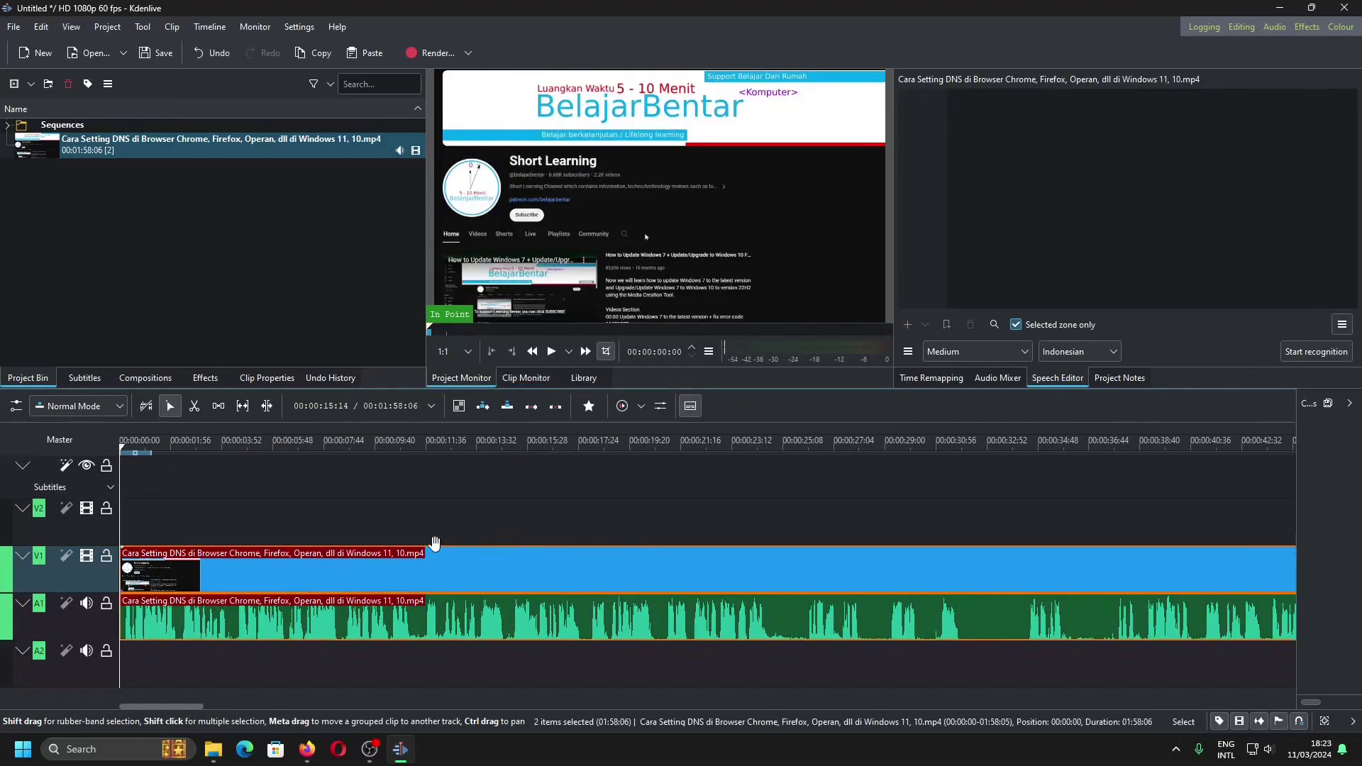
{"action": "left_click", "coordinate": [66, 466]}
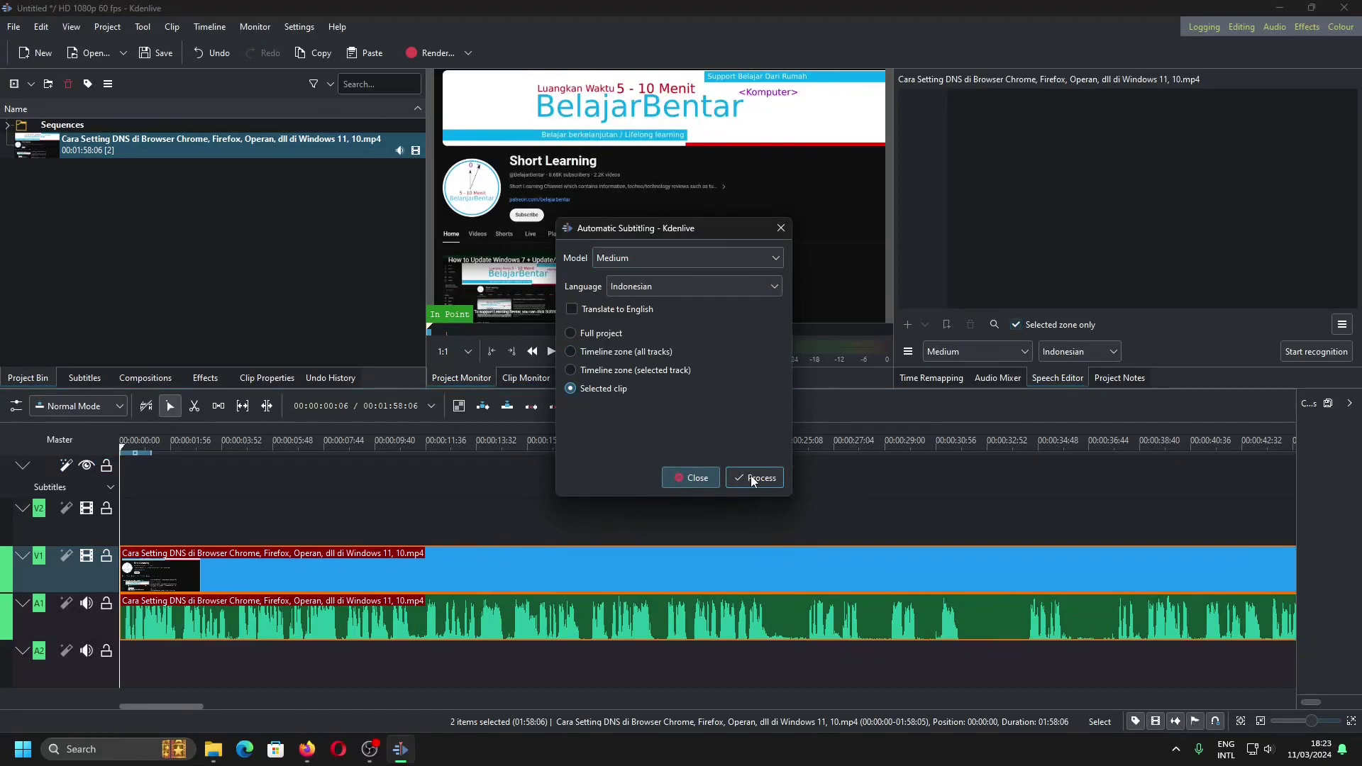
{"action": "left_click", "coordinate": [613, 338]}
{"action": "left_click", "coordinate": [757, 484]}
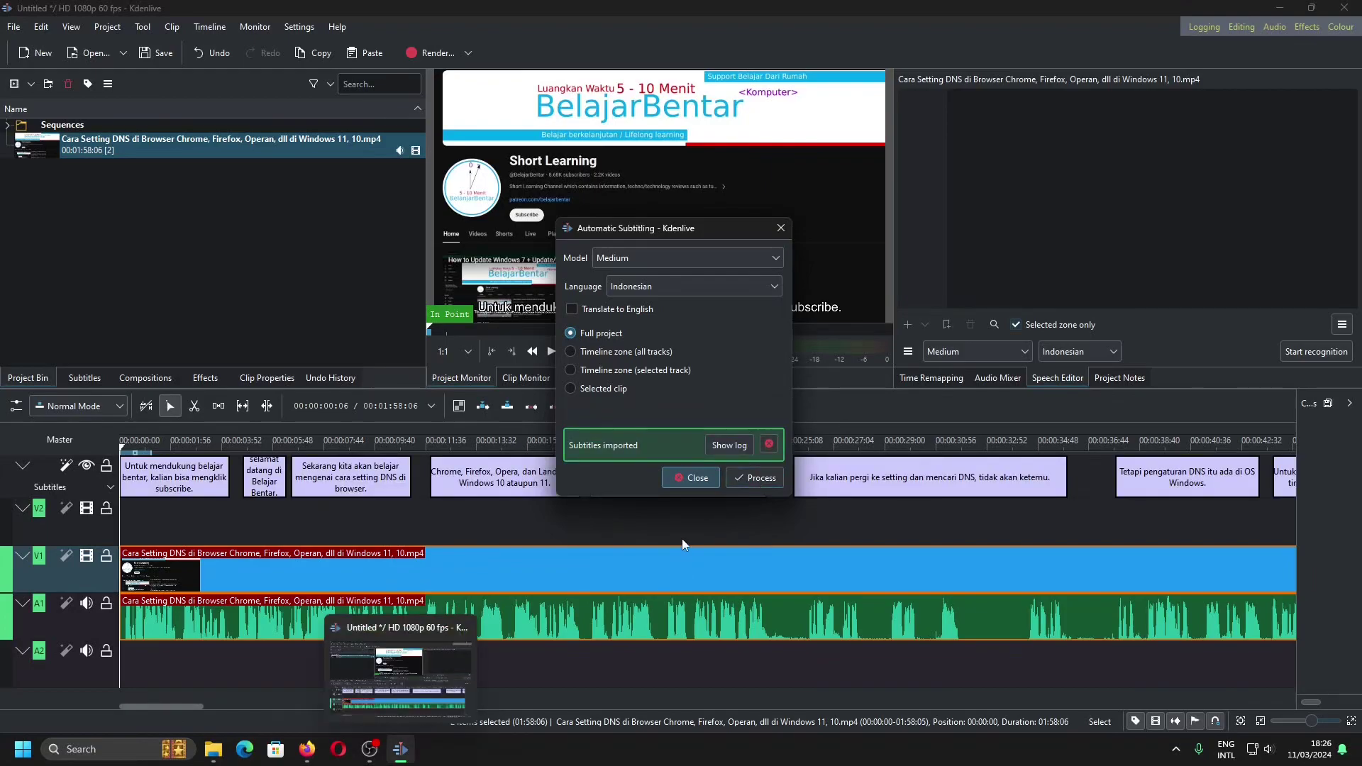
{"action": "left_click", "coordinate": [685, 480]}
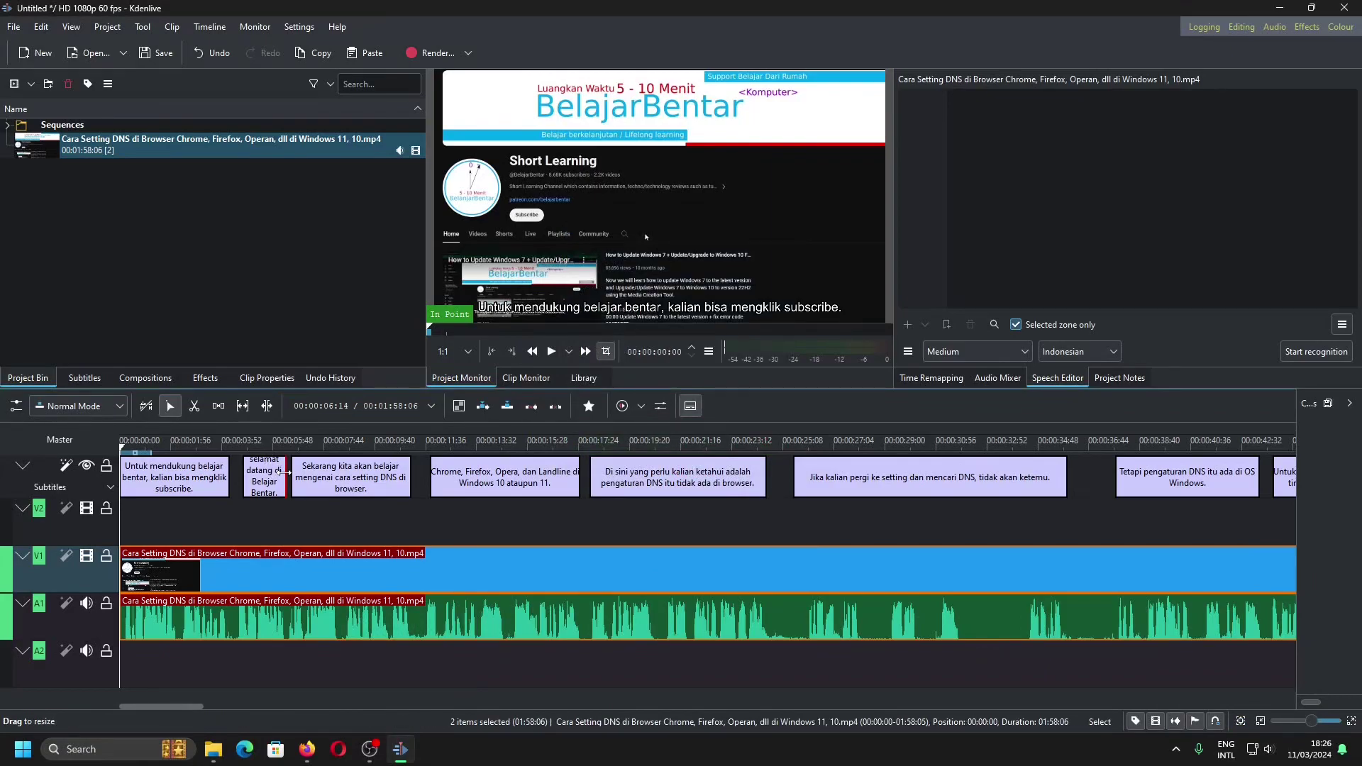
Rename the project's existing subtitle track from Subtitles to "Bhs Indonesia" in the subtitle manager
{"action": "left_click", "coordinate": [143, 27]}
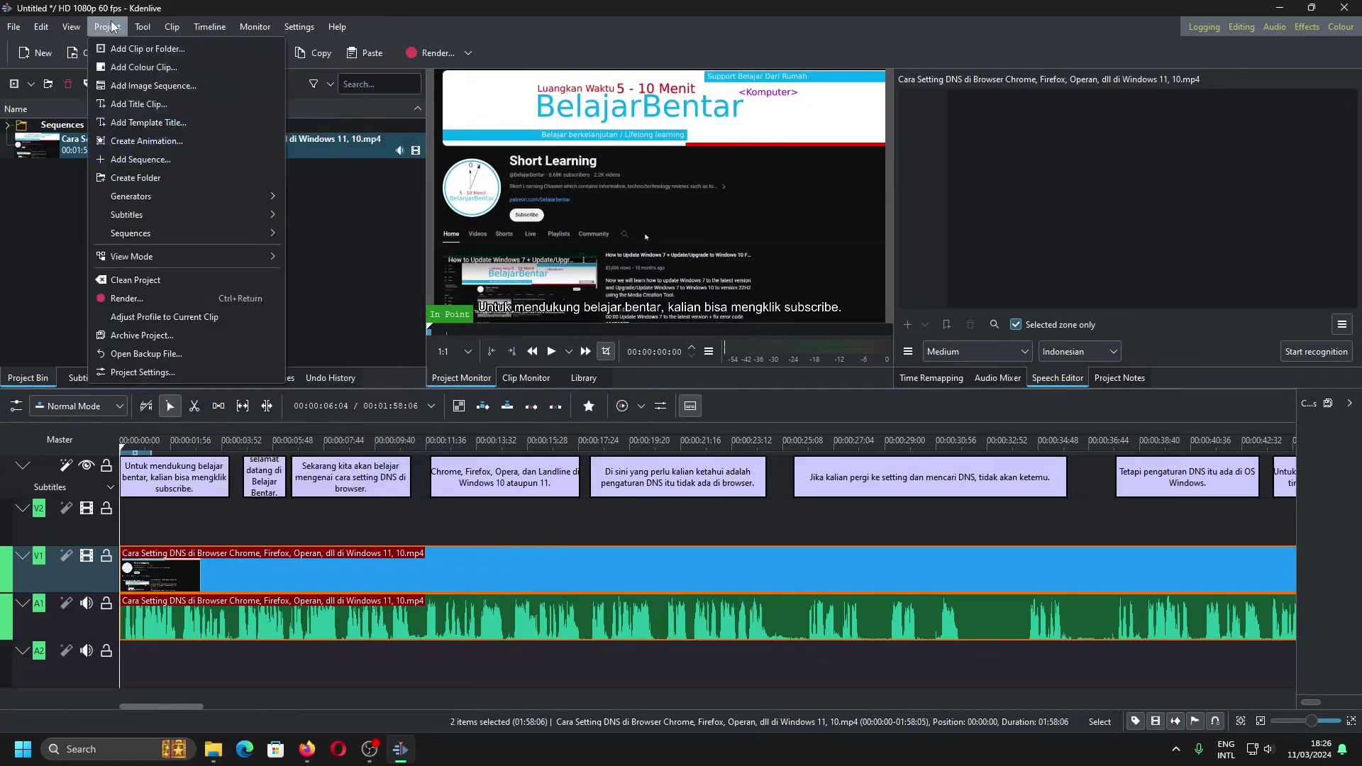
{"action": "mouse_move", "coordinate": [243, 221]}
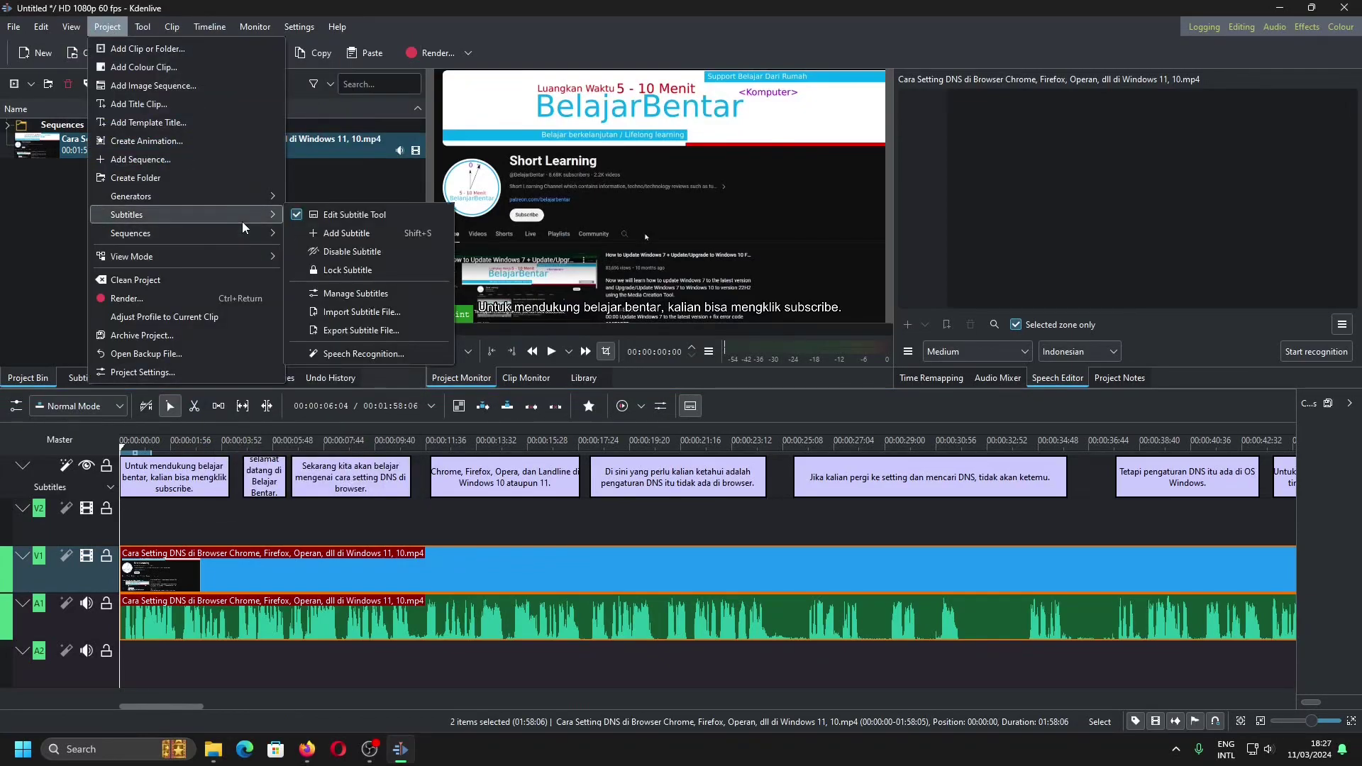
{"action": "left_click", "coordinate": [368, 295]}
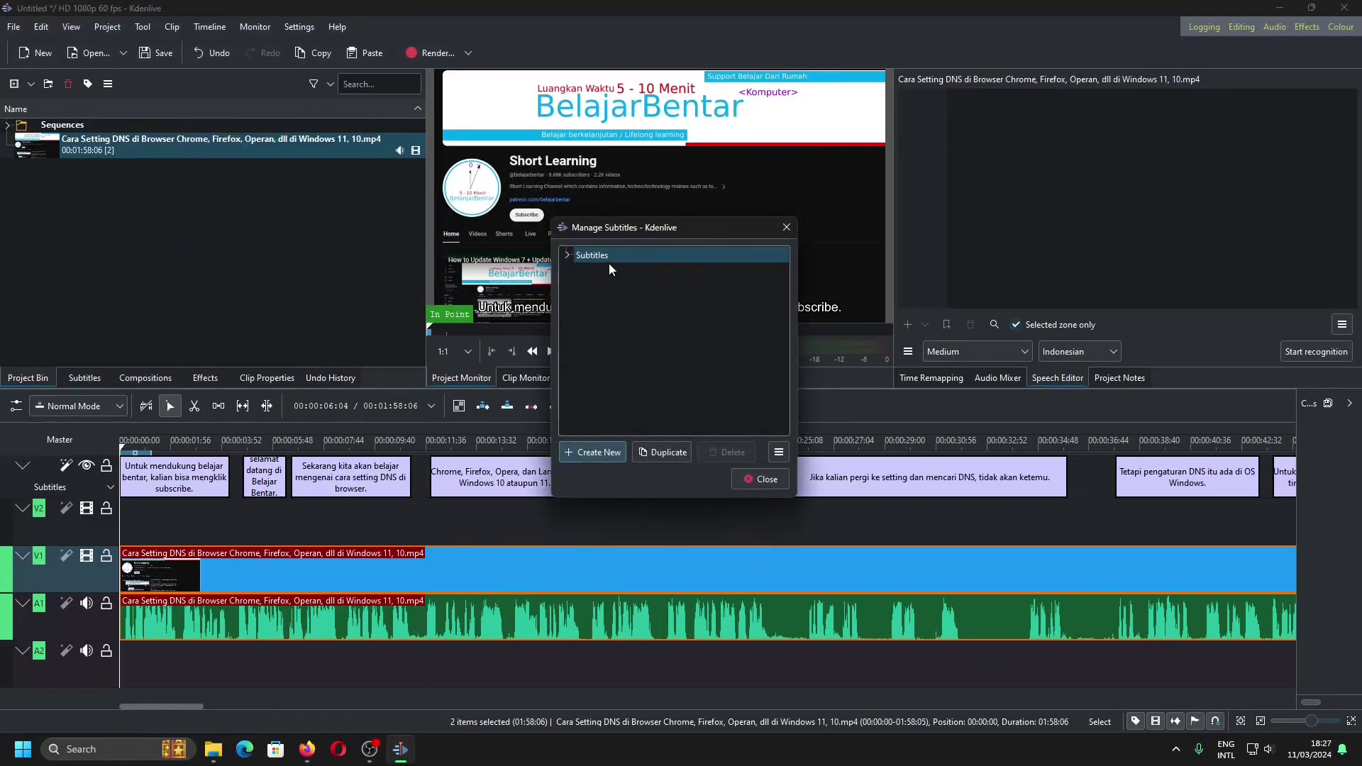
{"action": "left_click", "coordinate": [572, 256]}
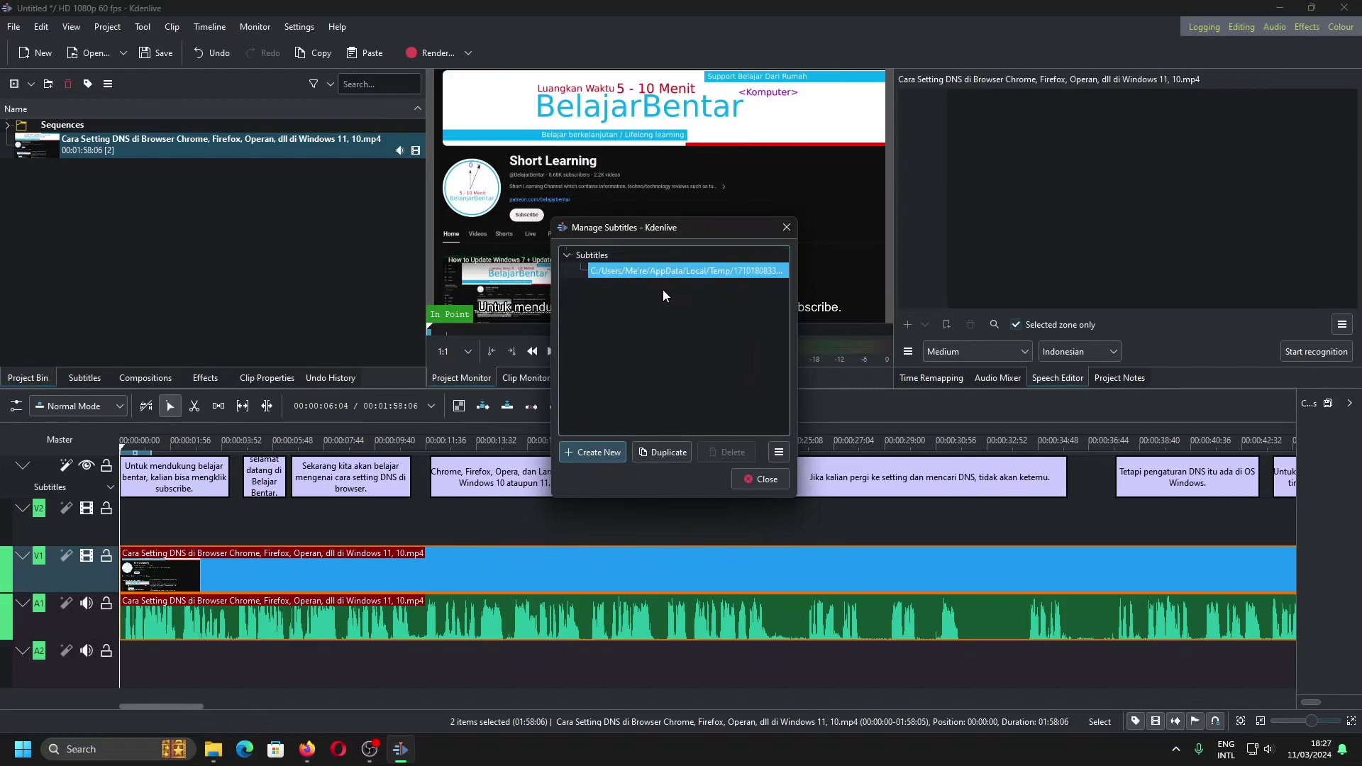
{"action": "left_click", "coordinate": [779, 453]}
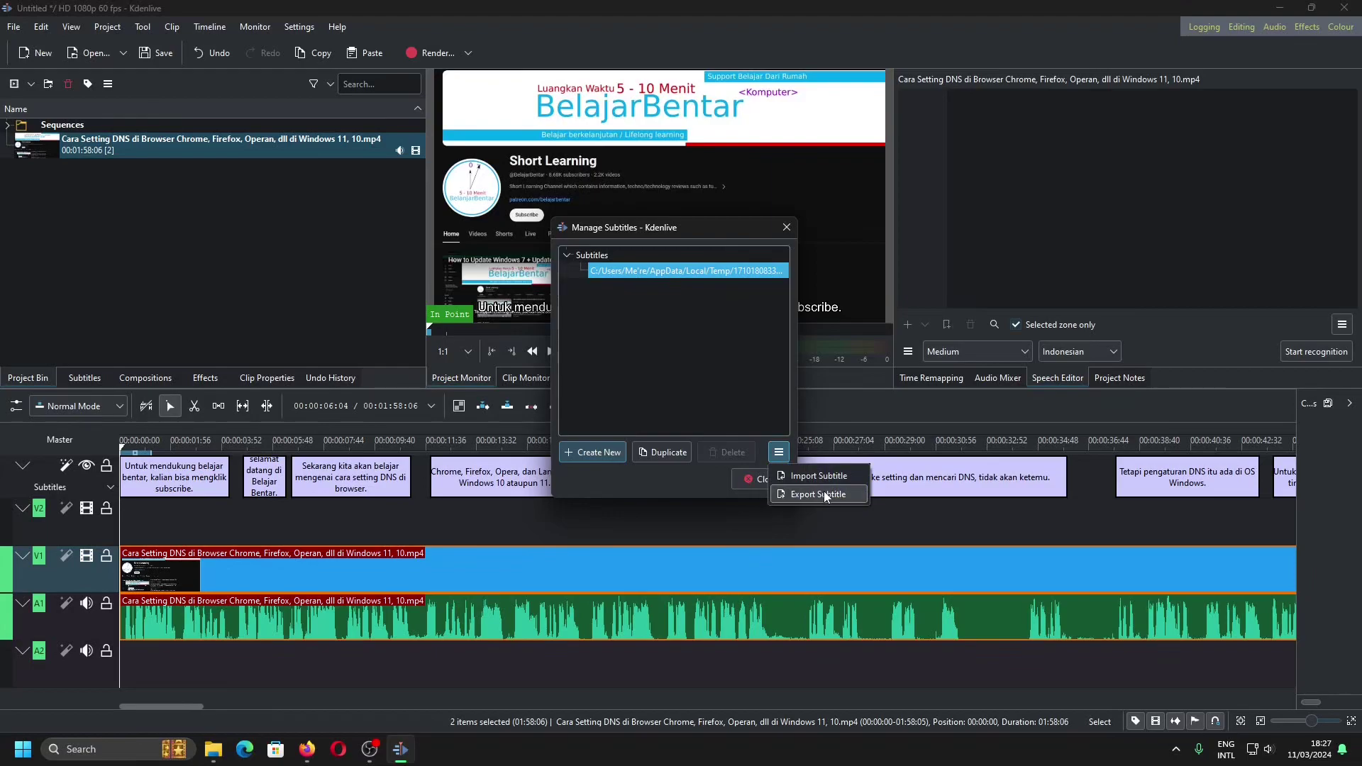
{"action": "left_click", "coordinate": [600, 254]}
{"action": "left_click", "coordinate": [600, 254]}
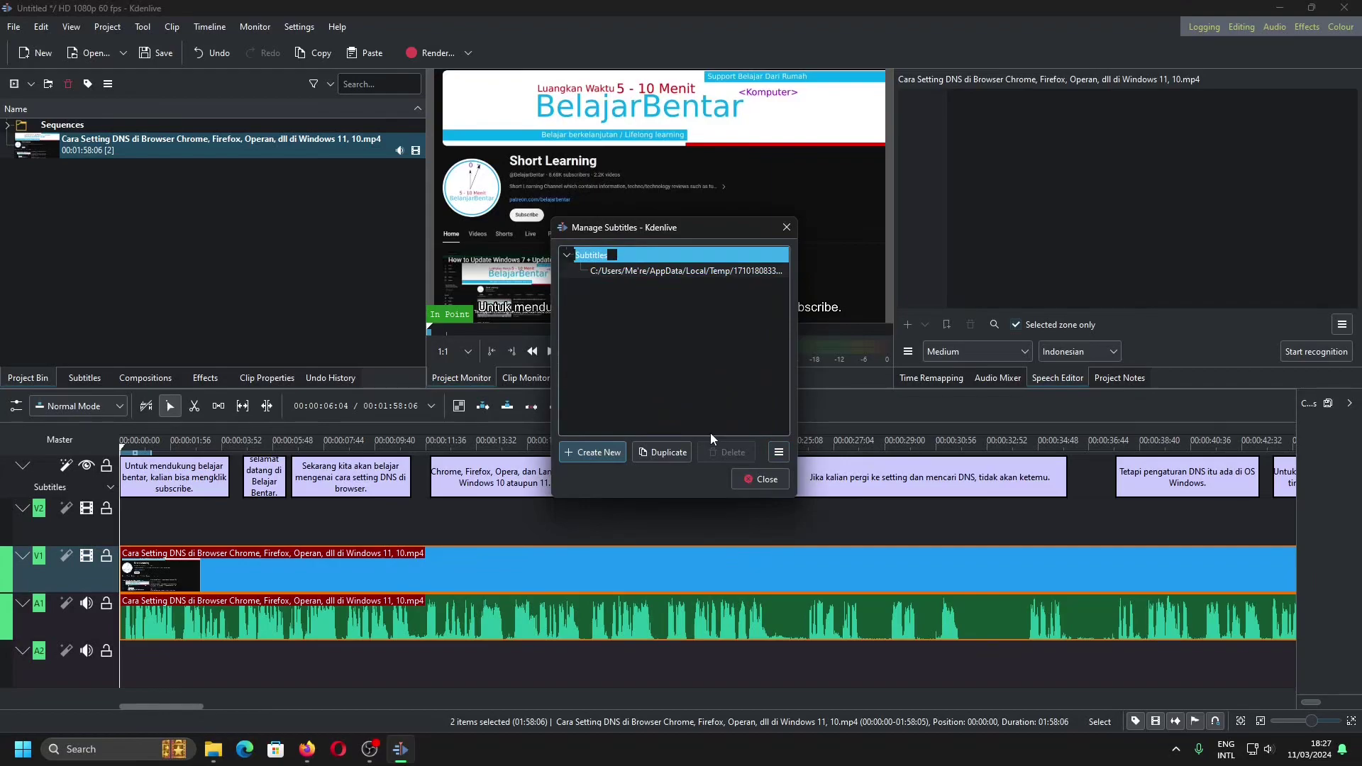
{"action": "type", "text": "Bhs Indonesia"}
{"action": "left_click", "coordinate": [631, 340]}
{"action": "left_click", "coordinate": [760, 477]}
Create a new subtitle track in the subtitle manager and name it "Bhs Inggris"
{"action": "left_click", "coordinate": [107, 487]}
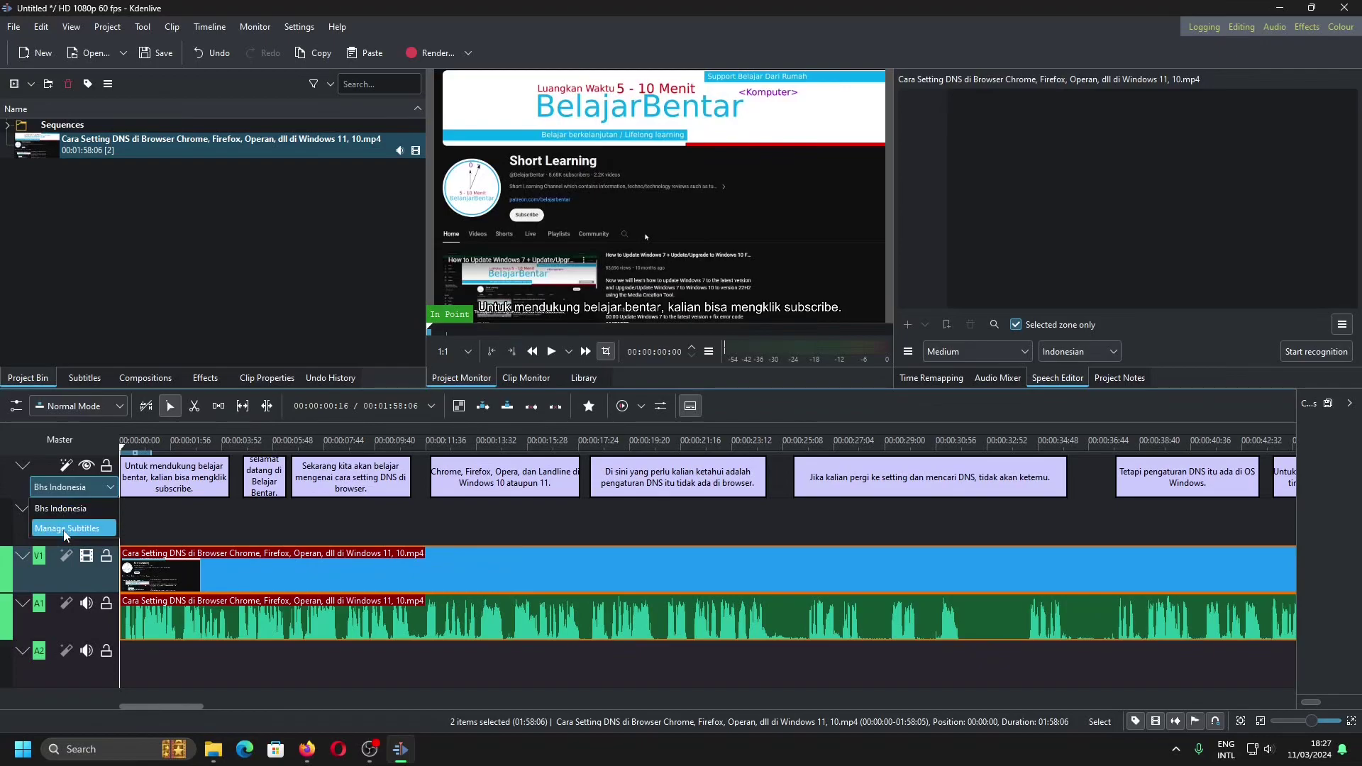
{"action": "left_click", "coordinate": [65, 529]}
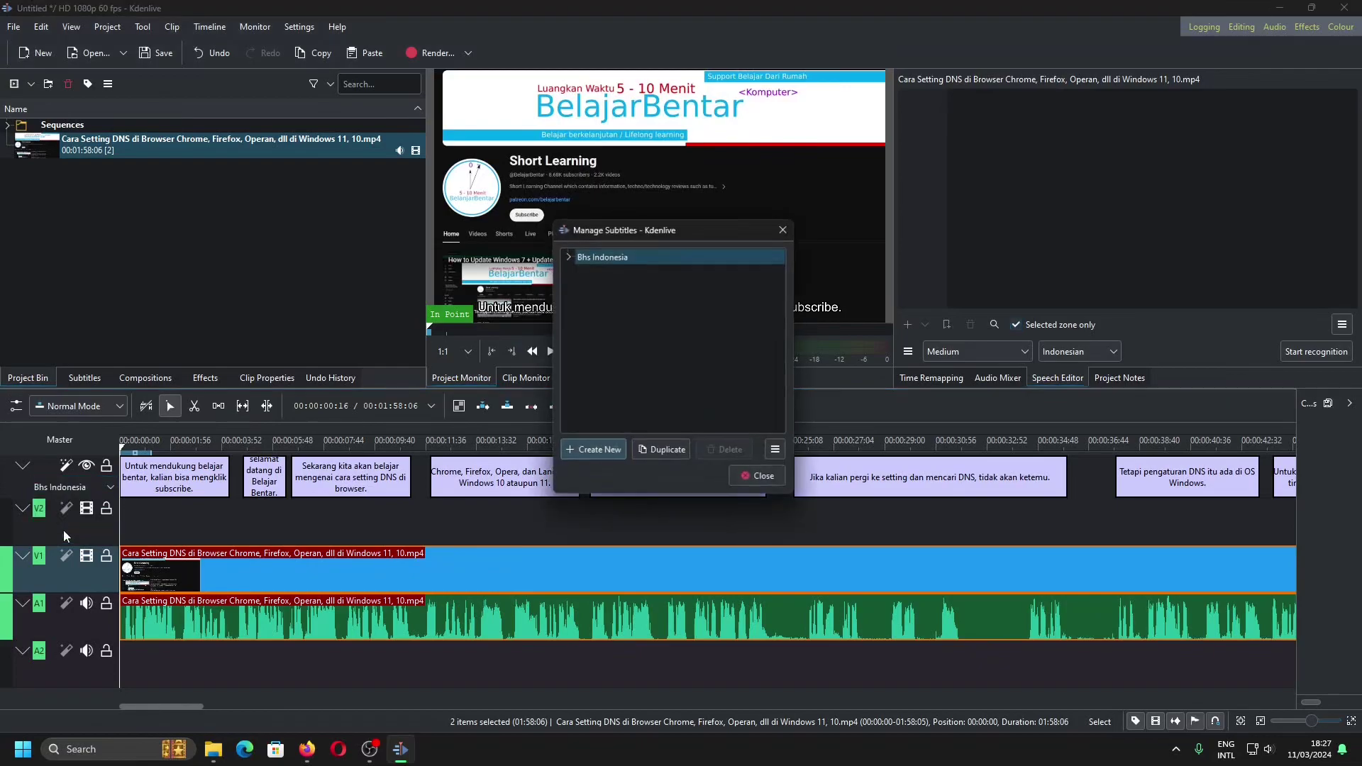
{"action": "left_click", "coordinate": [597, 457]}
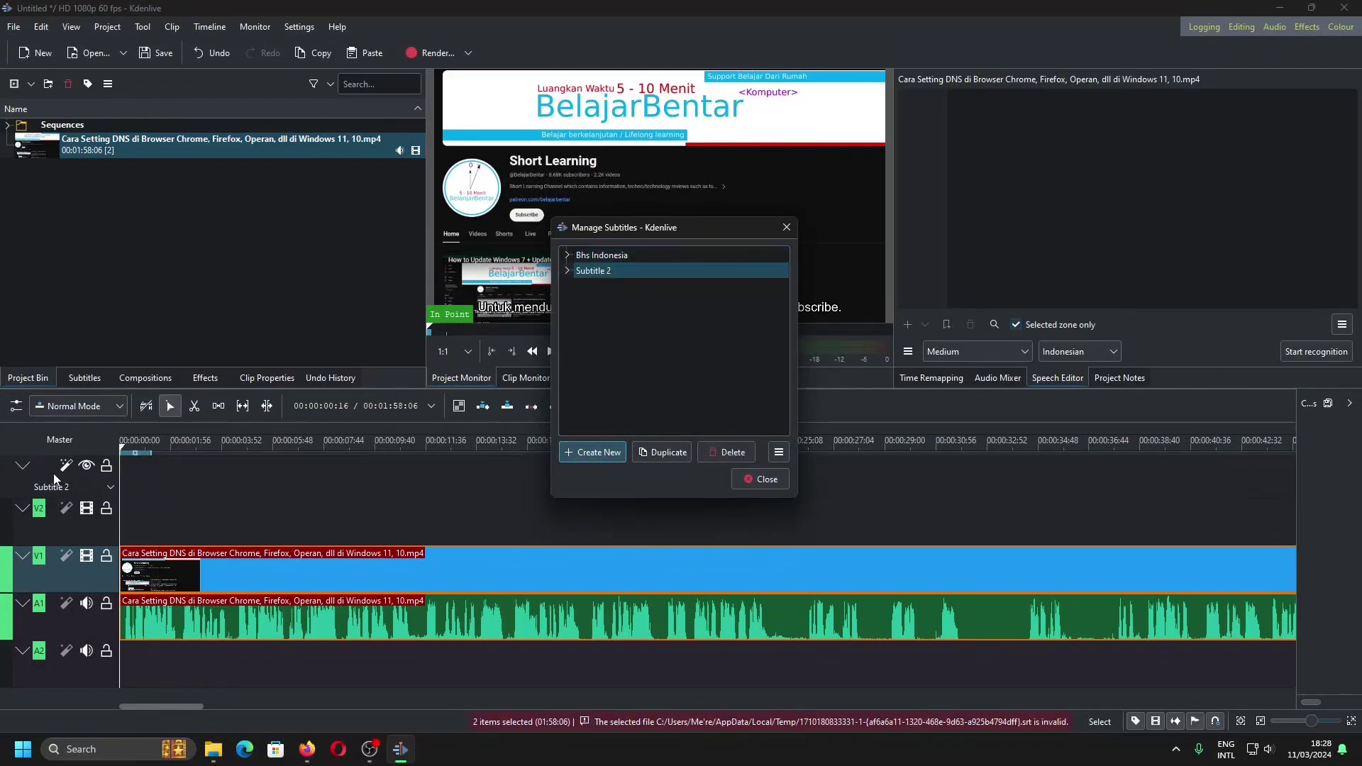
{"action": "double_click", "coordinate": [592, 271]}
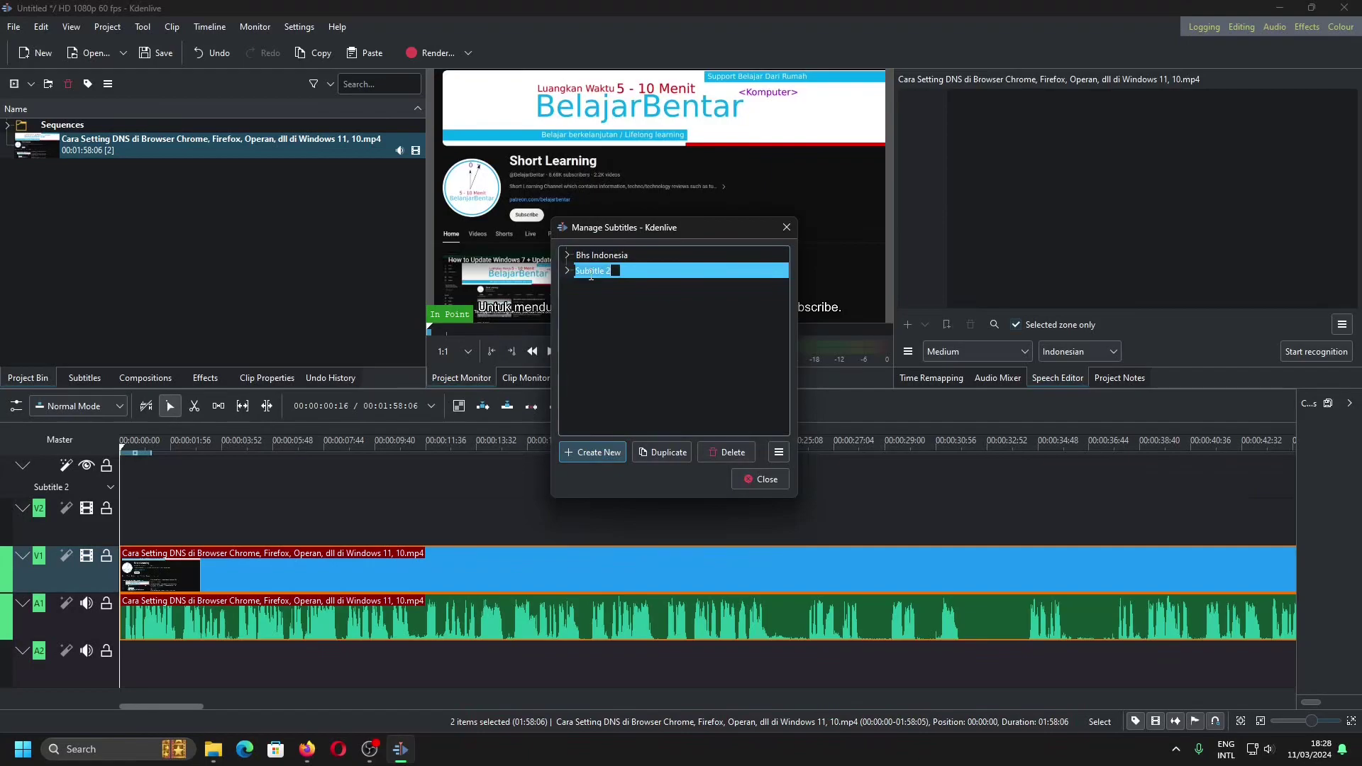
{"action": "type", "text": "Bhs Ingrisg"}
{"action": "key", "text": "Return"}
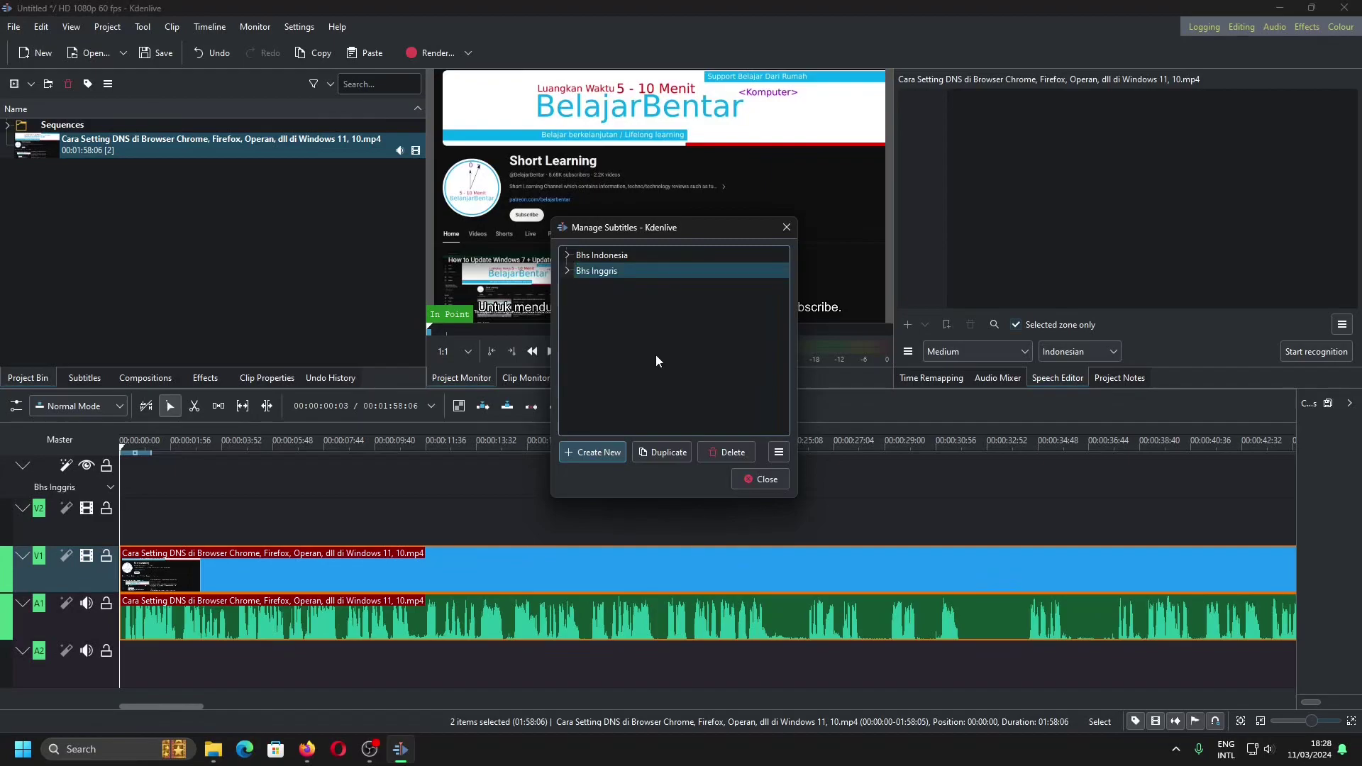
Import the subtitle file "Cara Setting DNS di Browser Chrome, Firefox, Opera, dll di Windows 11, 10" from Videos as new track "Bhs Indonesia 2"
{"action": "left_click", "coordinate": [777, 456]}
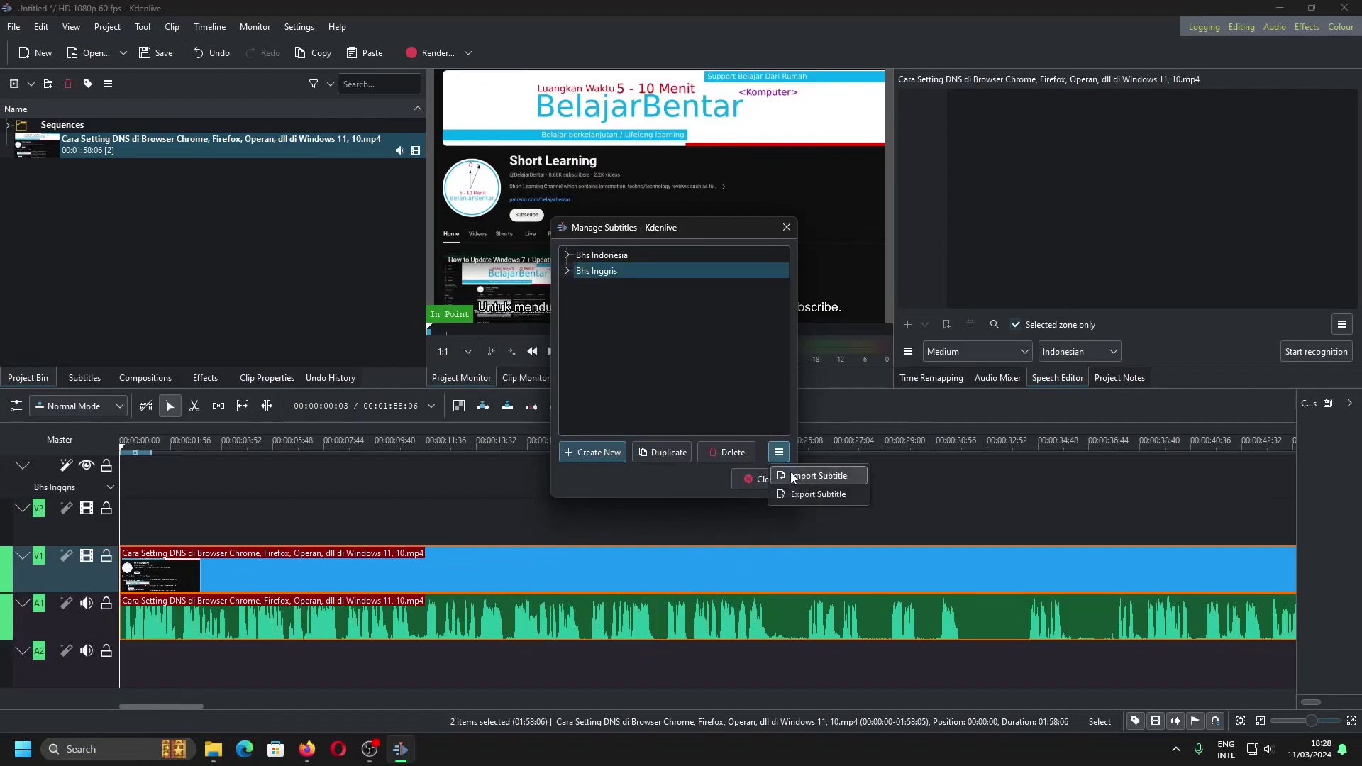
{"action": "left_click", "coordinate": [794, 478]}
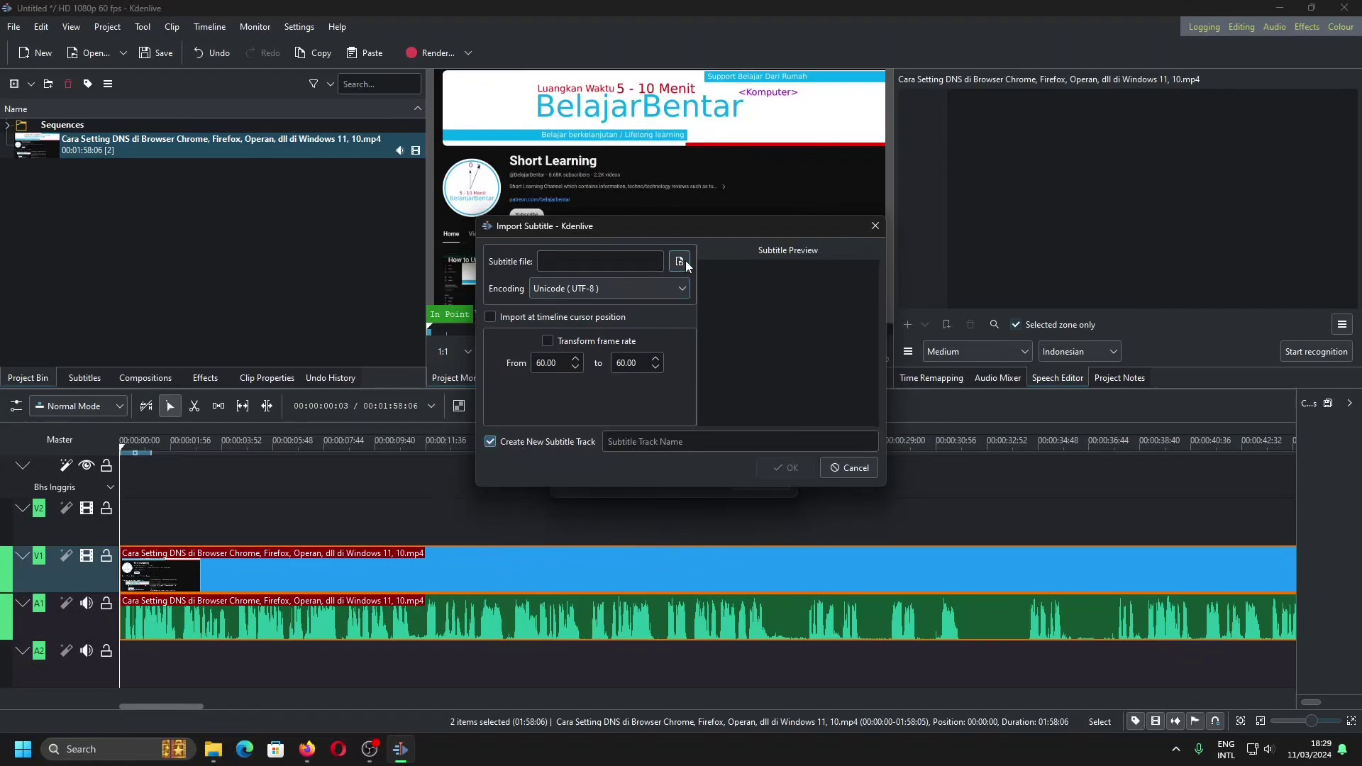
{"action": "left_click", "coordinate": [687, 442]}
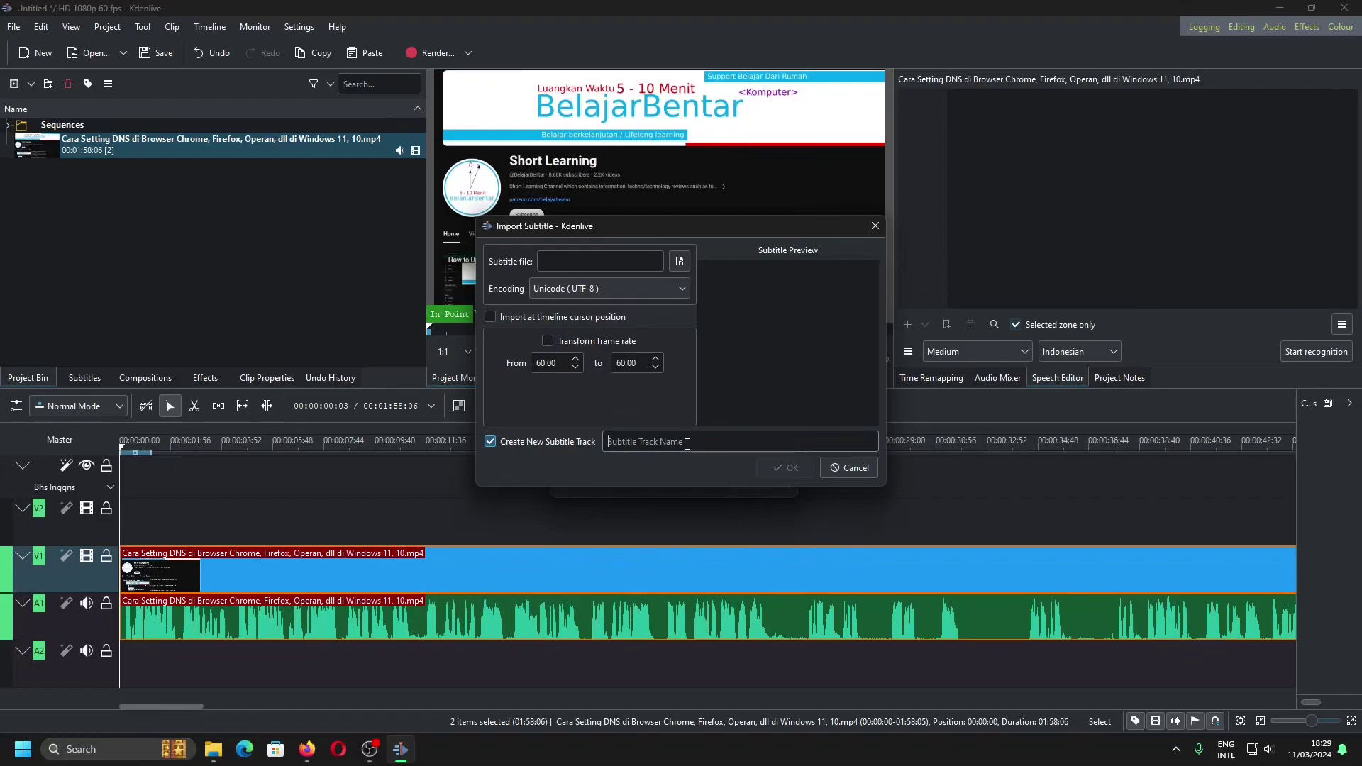
{"action": "type", "text": "Bhs Indonesia 2"}
{"action": "left_click", "coordinate": [680, 262]}
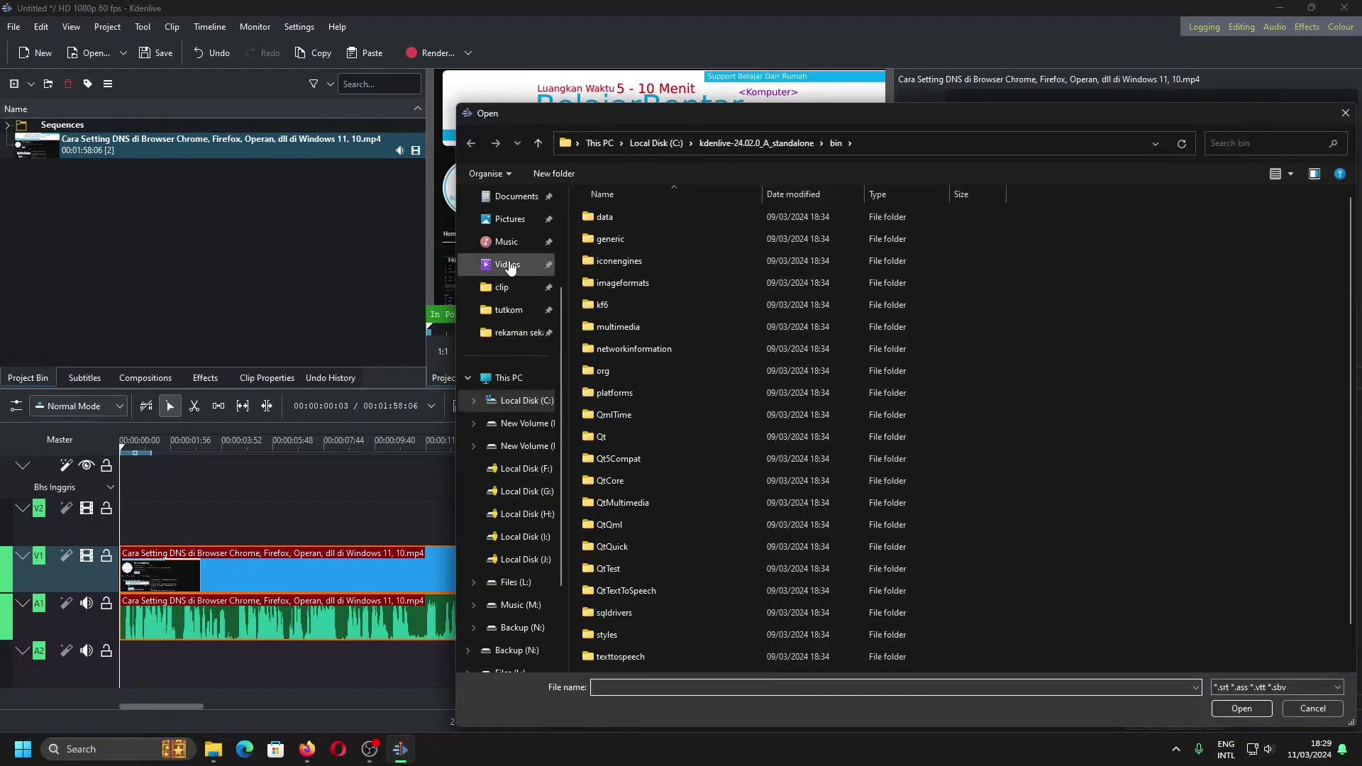
{"action": "left_click", "coordinate": [509, 266]}
{"action": "scroll", "coordinate": [787, 436], "scroll_direction": "down", "scroll_amount": 4}
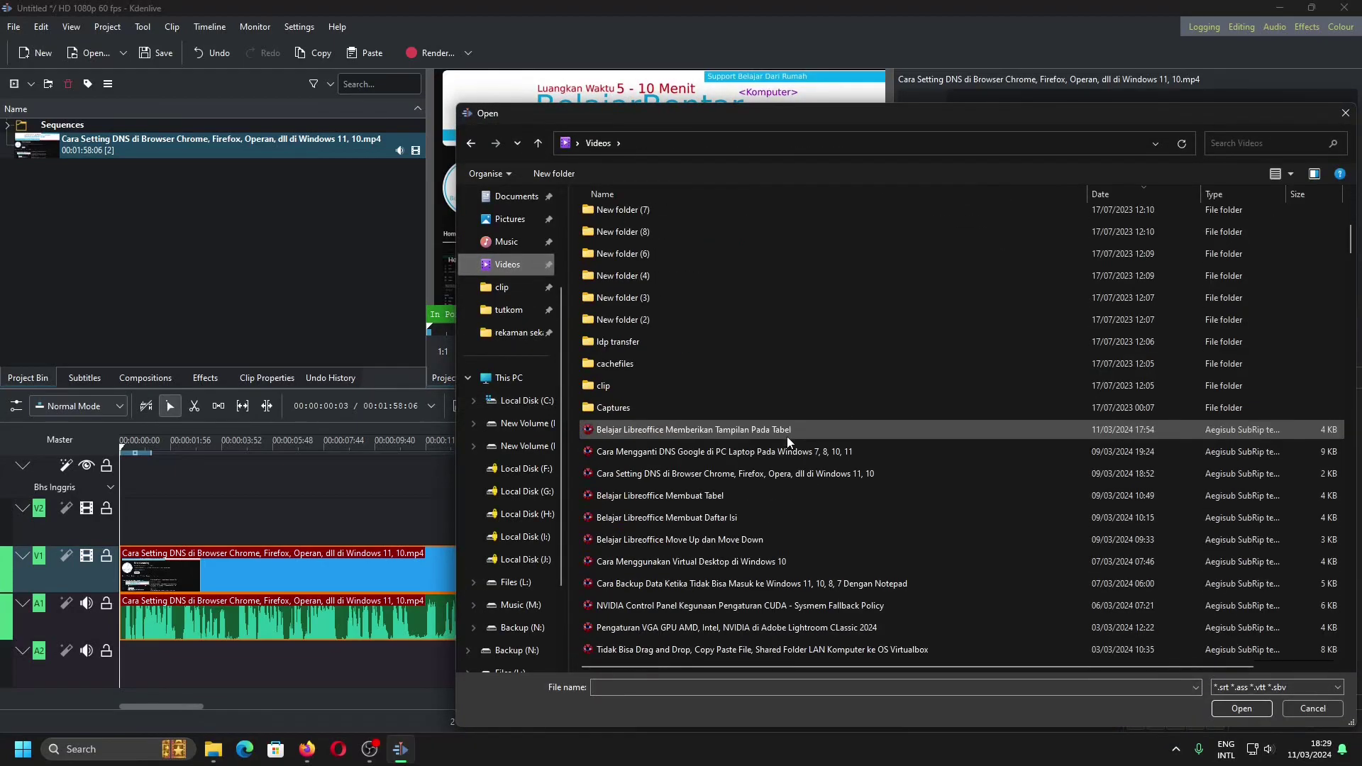
{"action": "left_click", "coordinate": [786, 480]}
{"action": "double_click", "coordinate": [786, 480]}
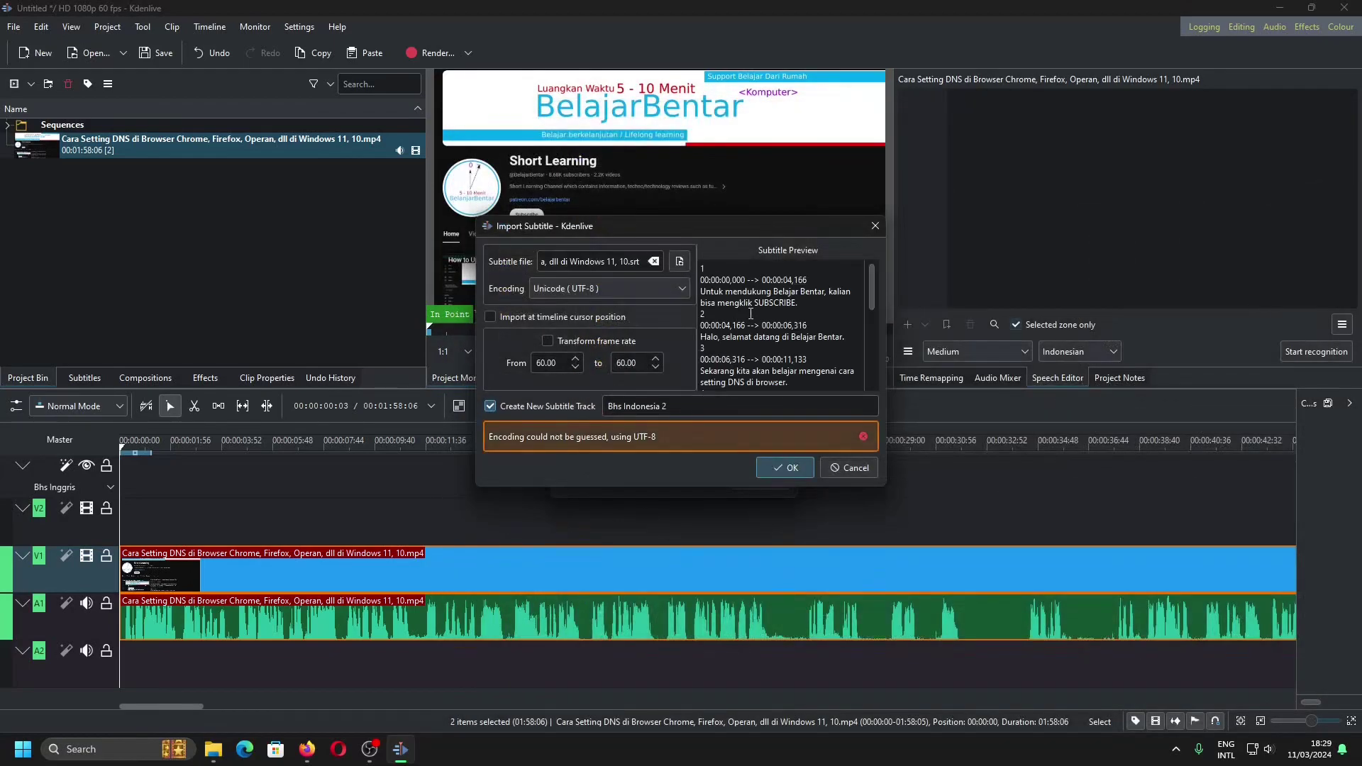
{"action": "left_click", "coordinate": [787, 468]}
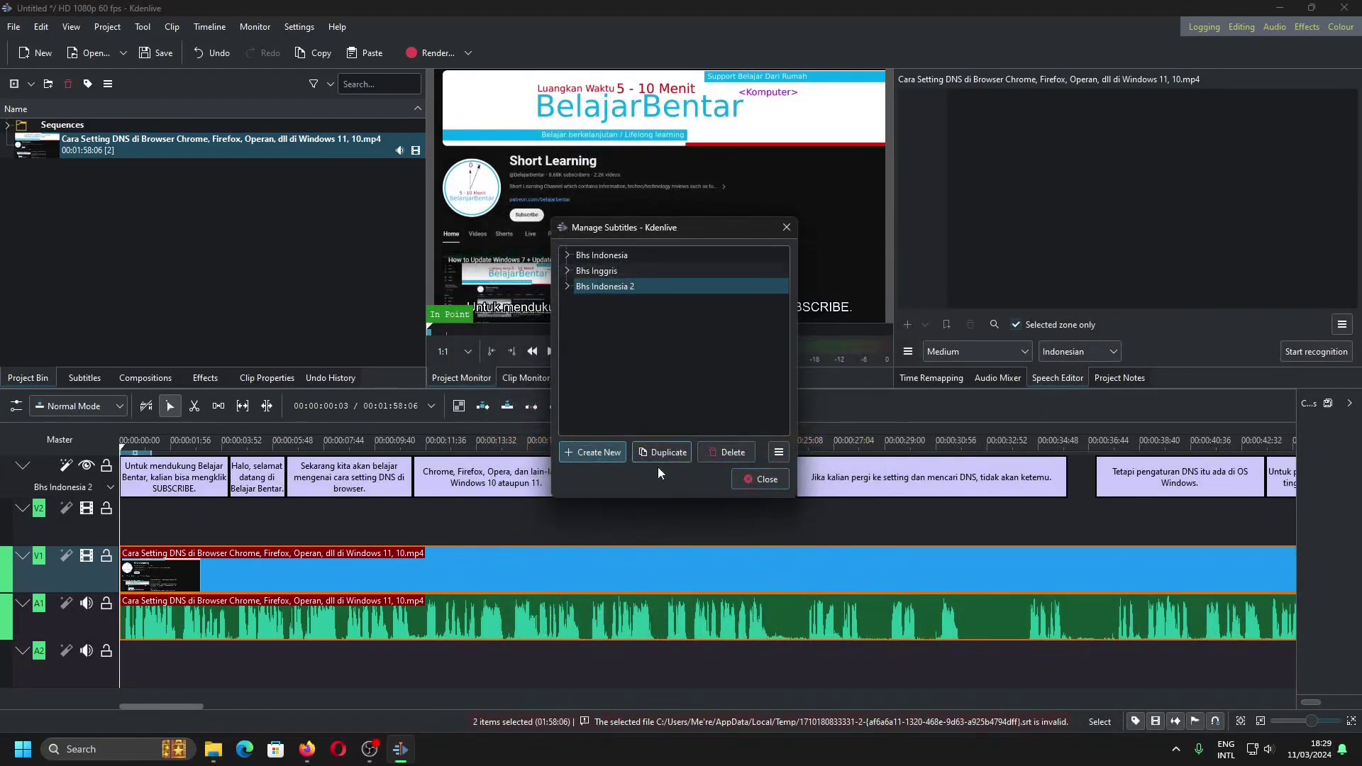
{"action": "left_click", "coordinate": [761, 480]}
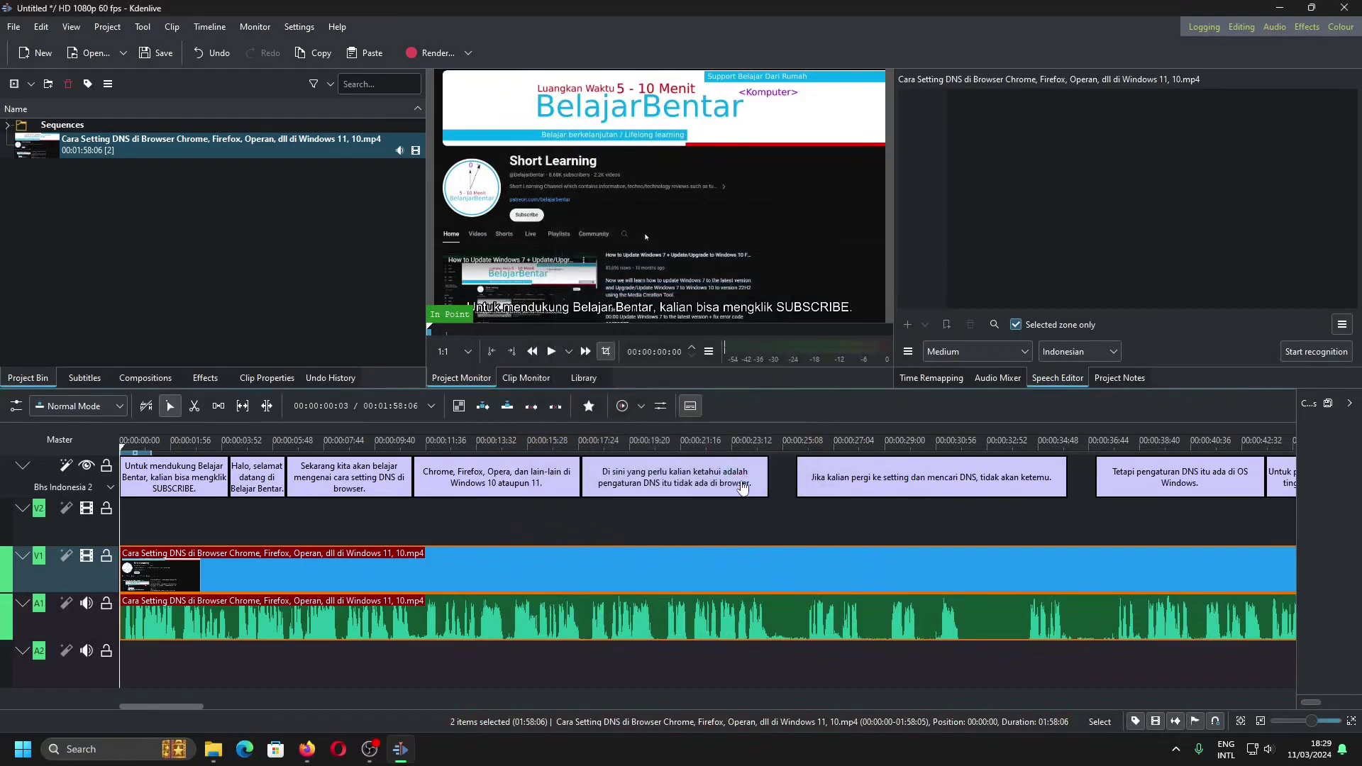
Preview the Indonesian subtitles on the timeline by switching subtitle tracks, and make Bhs Inggris the active track
{"action": "left_click", "coordinate": [71, 487]}
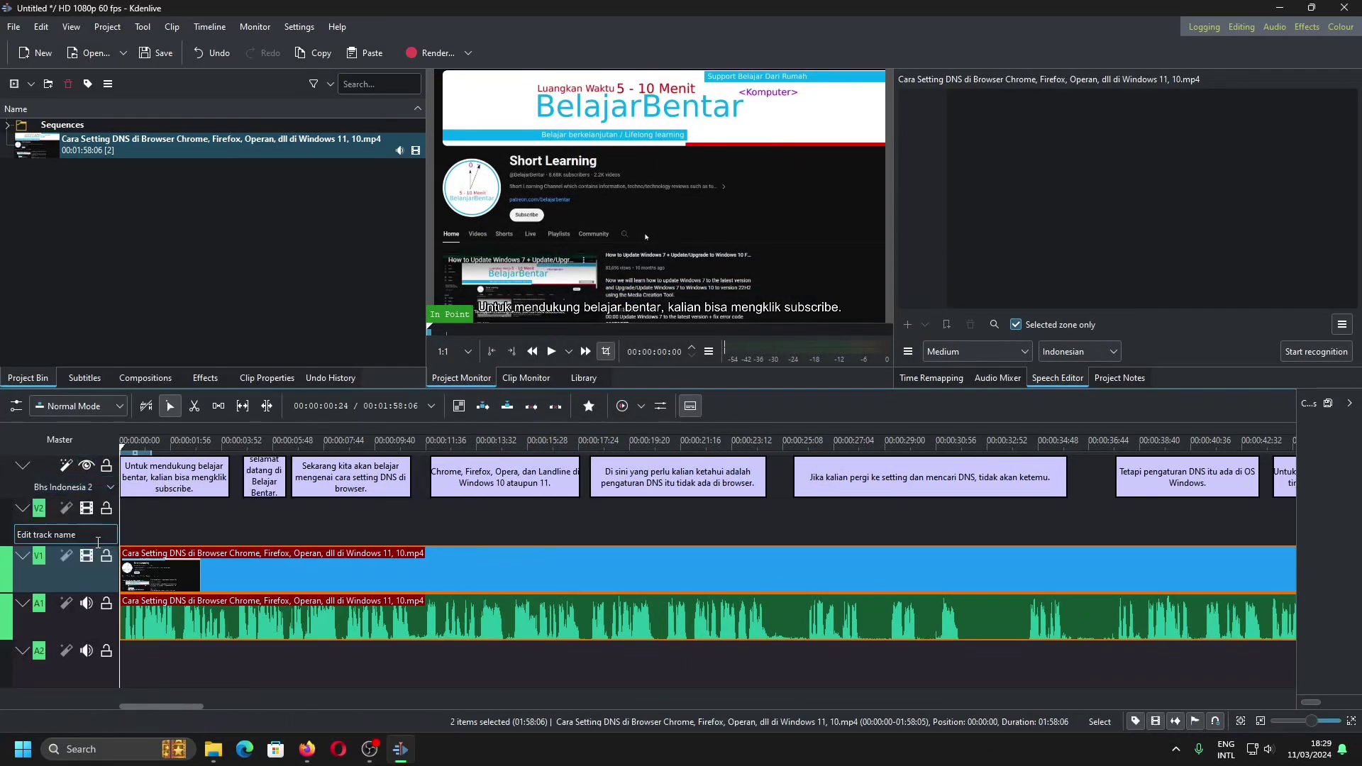
{"action": "left_click", "coordinate": [96, 502]}
{"action": "left_click", "coordinate": [71, 486]}
{"action": "left_click", "coordinate": [63, 508]}
{"action": "left_click", "coordinate": [71, 487]}
{"action": "left_click", "coordinate": [104, 529]}
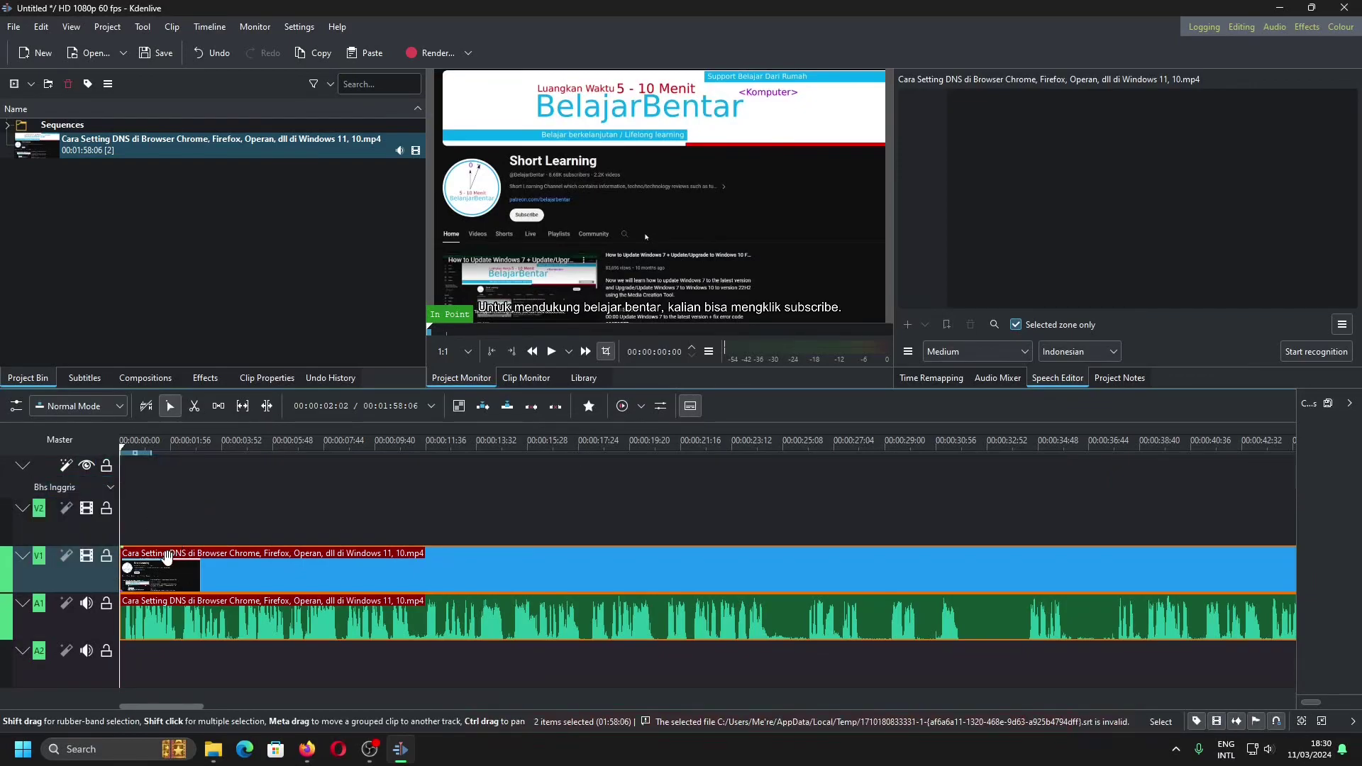
Generate automatic subtitles for the full project on the Bhs Inggris track, using the Medium model, Indonesian language and translation to English
{"action": "left_click", "coordinate": [66, 464]}
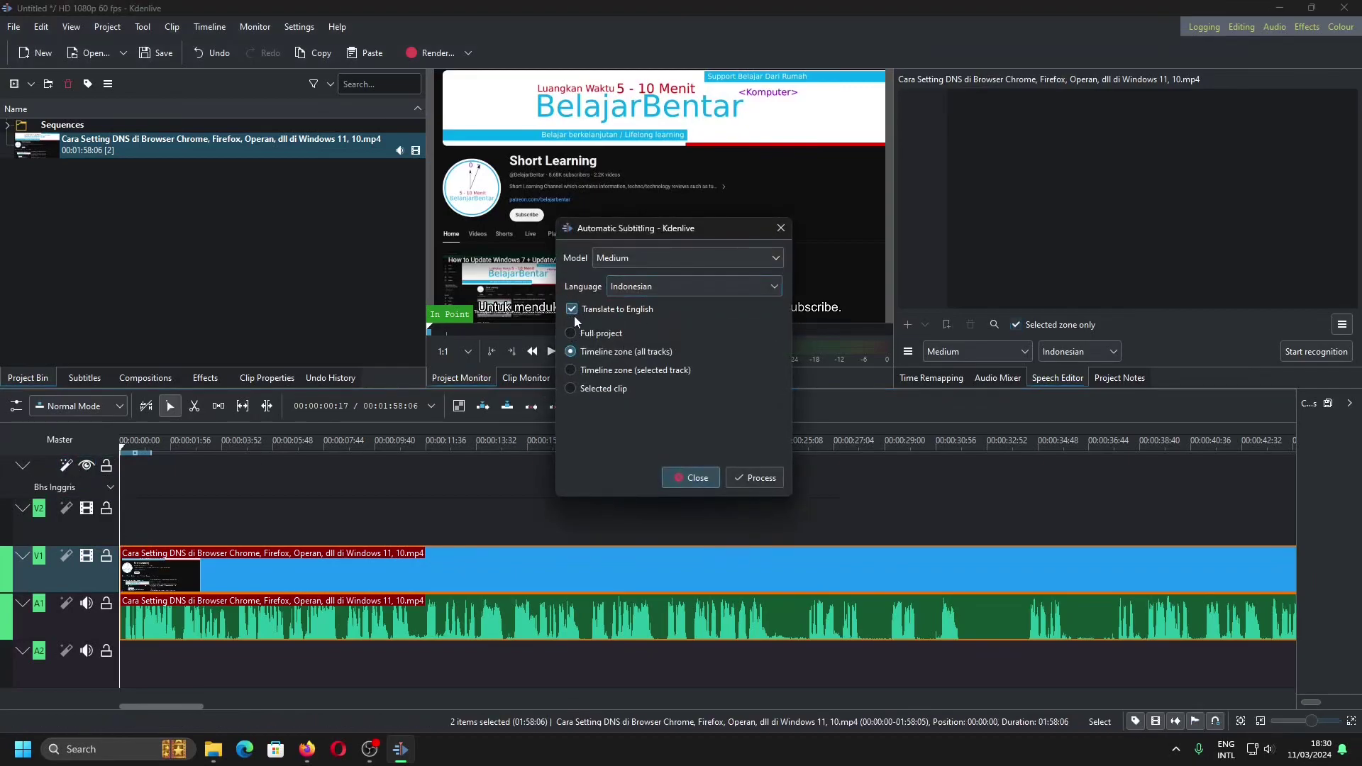
{"action": "left_click", "coordinate": [747, 478]}
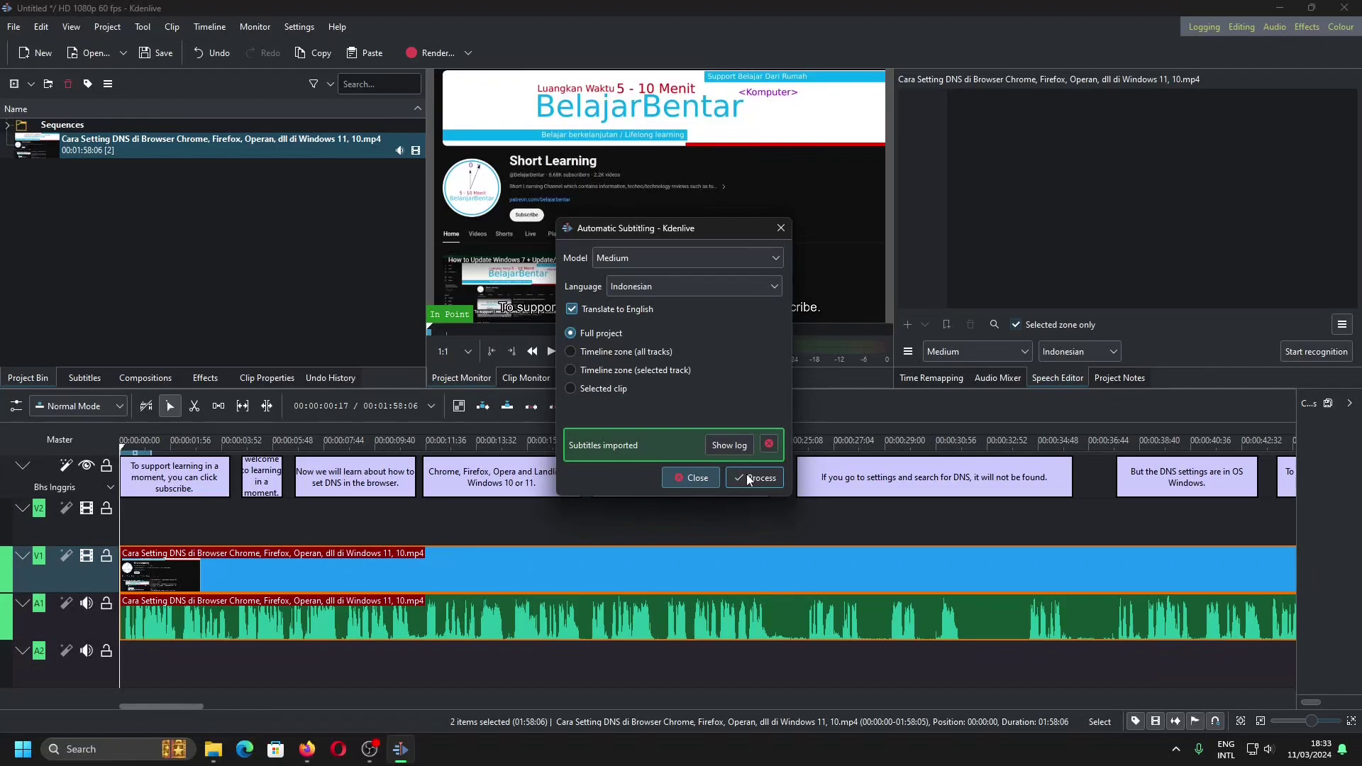
{"action": "left_click", "coordinate": [698, 478]}
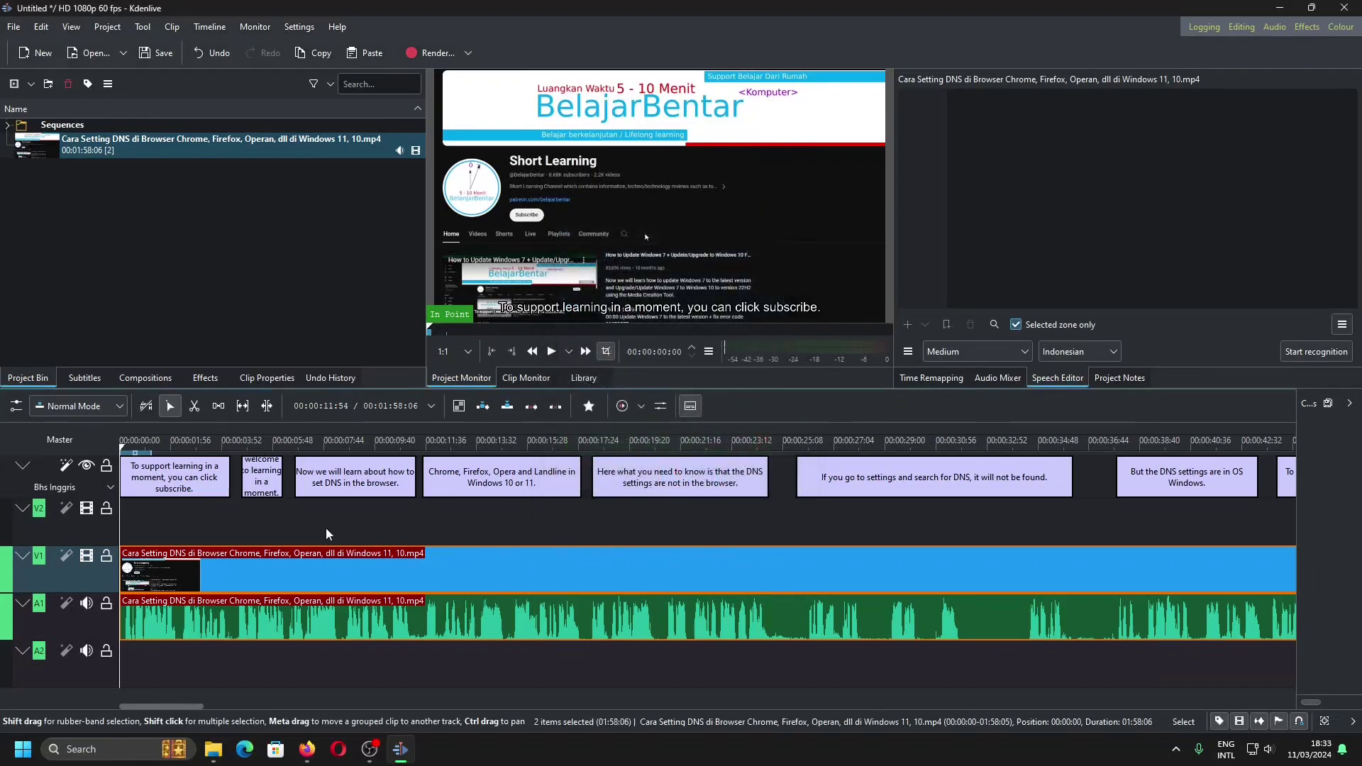
Open the subtitle manager from the Bhs Inggris track header
{"action": "left_click", "coordinate": [51, 487]}
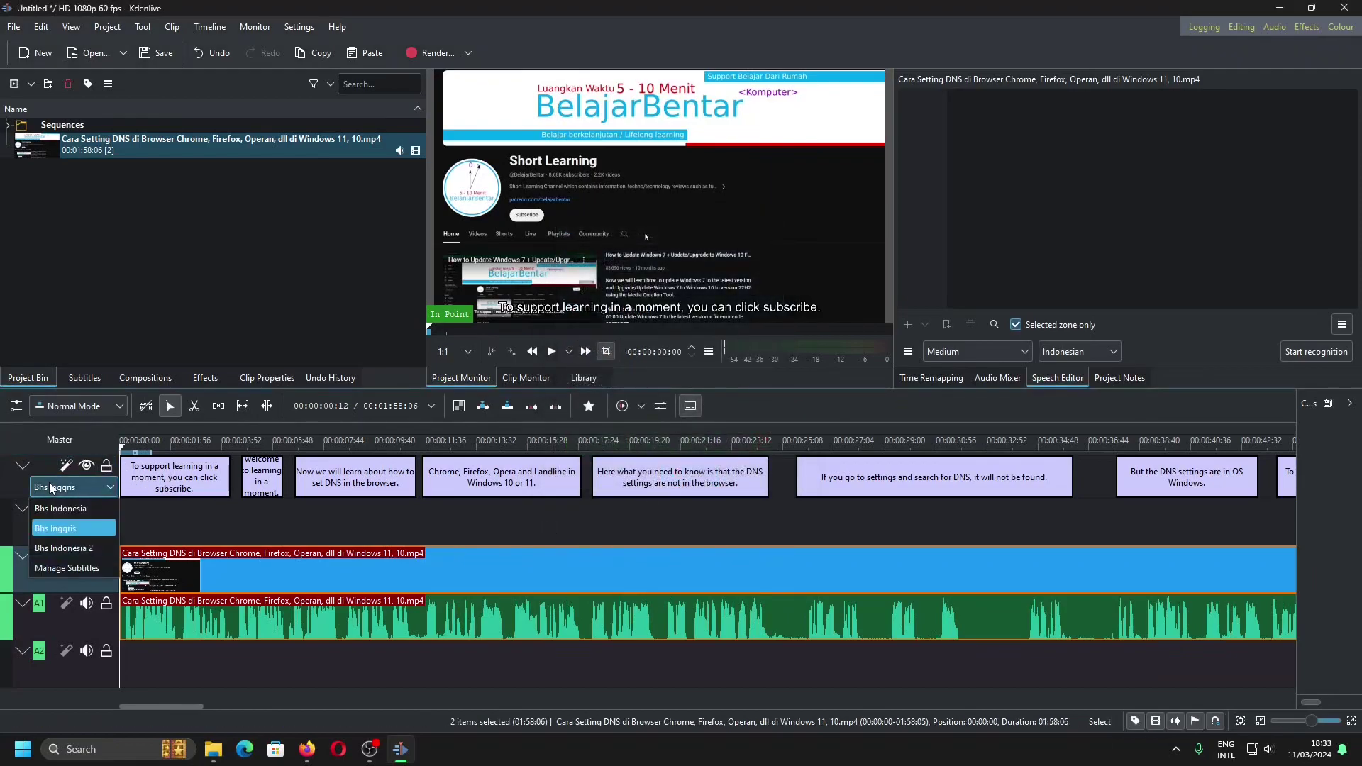
{"action": "left_click", "coordinate": [80, 568]}
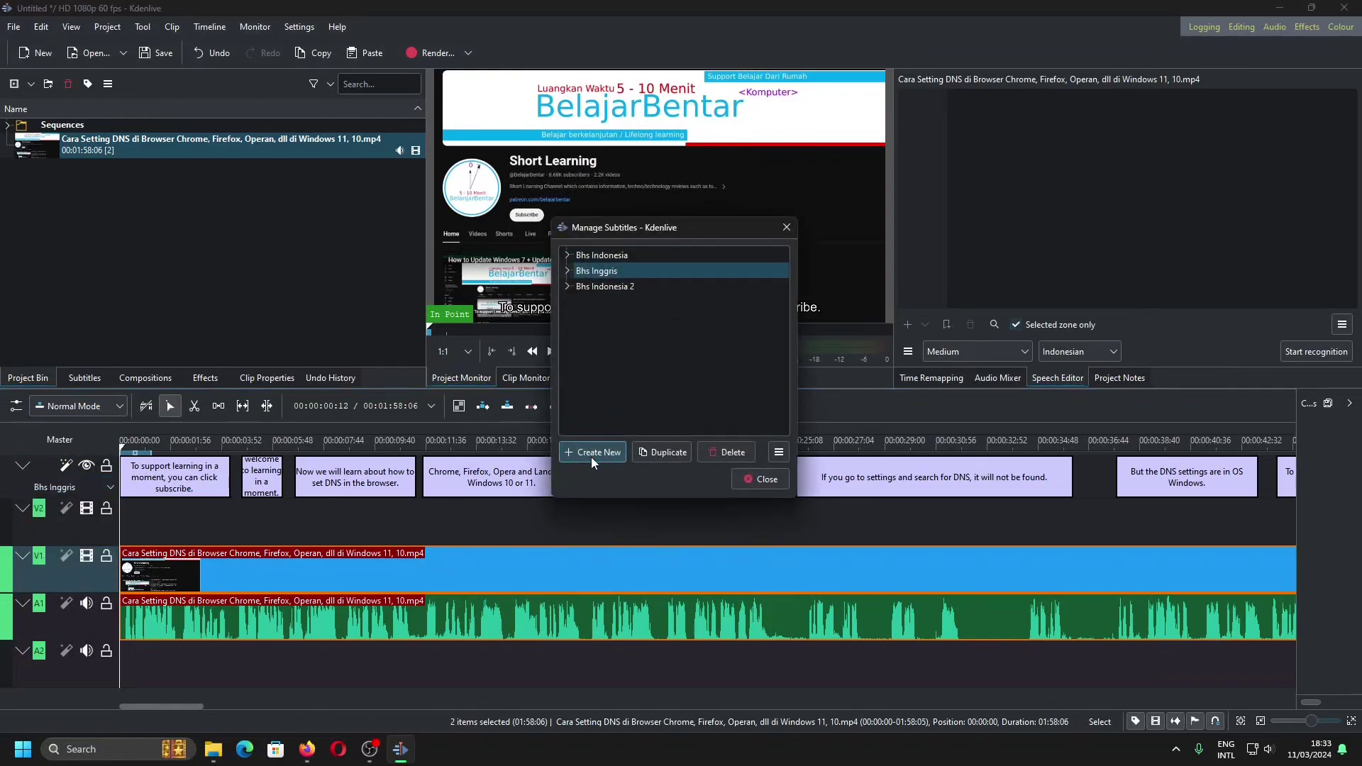